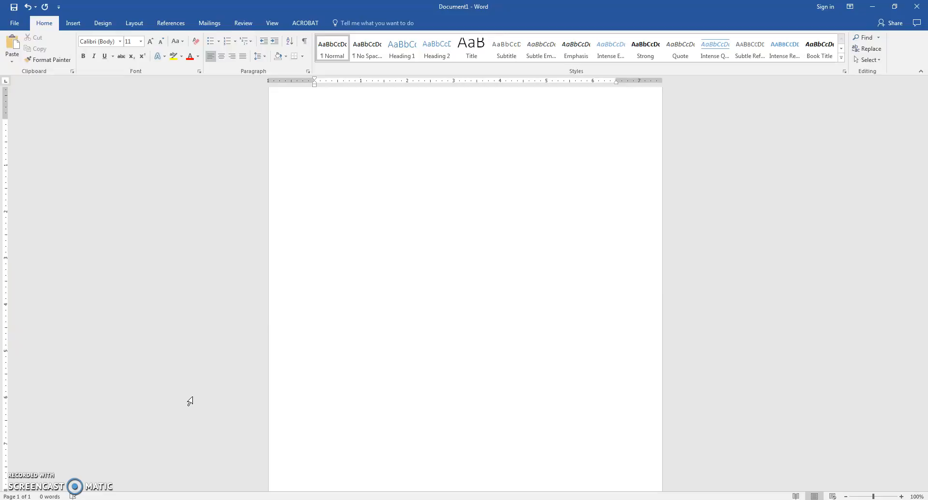
Step: Insert the first online picture found for "computer" and shrink it to about 3.97" wide by 3.63" high
{"action": "left_click", "coordinate": [73, 23]}
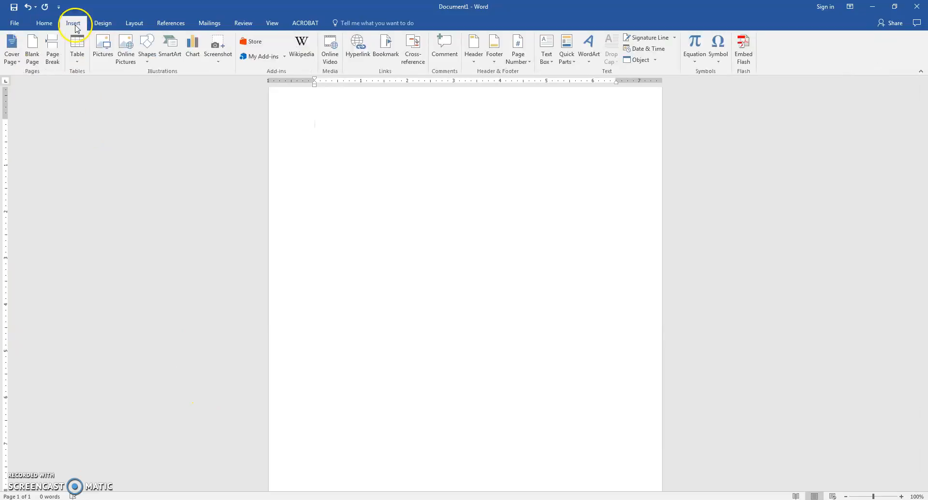
{"action": "left_click", "coordinate": [123, 57]}
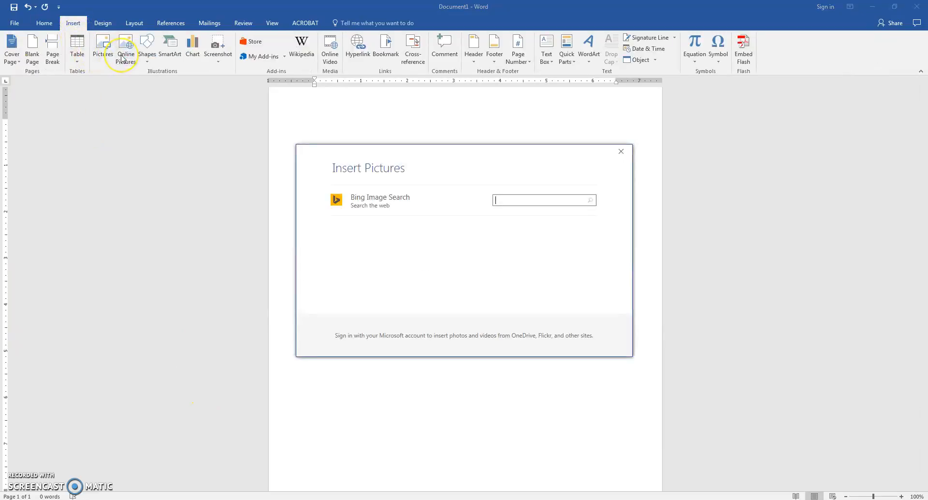
{"action": "type", "text": "computer"}
{"action": "key", "text": "Return"}
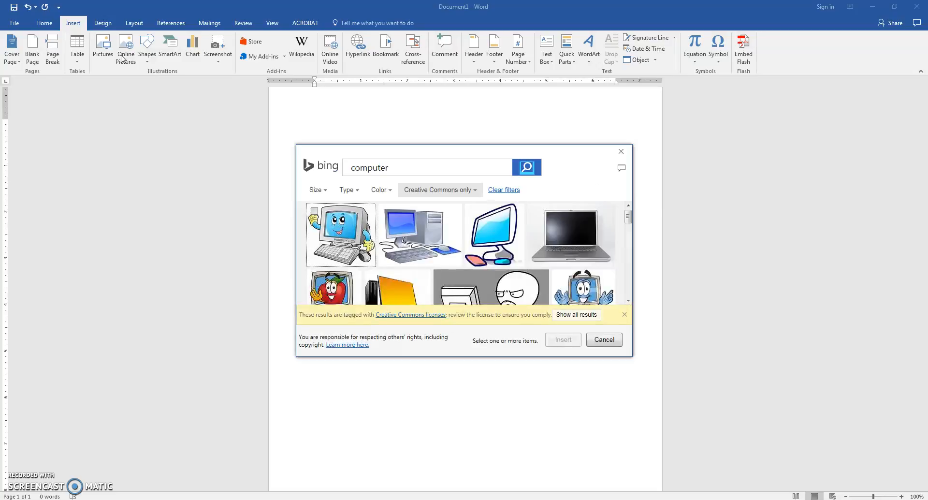
{"action": "left_click", "coordinate": [314, 213]}
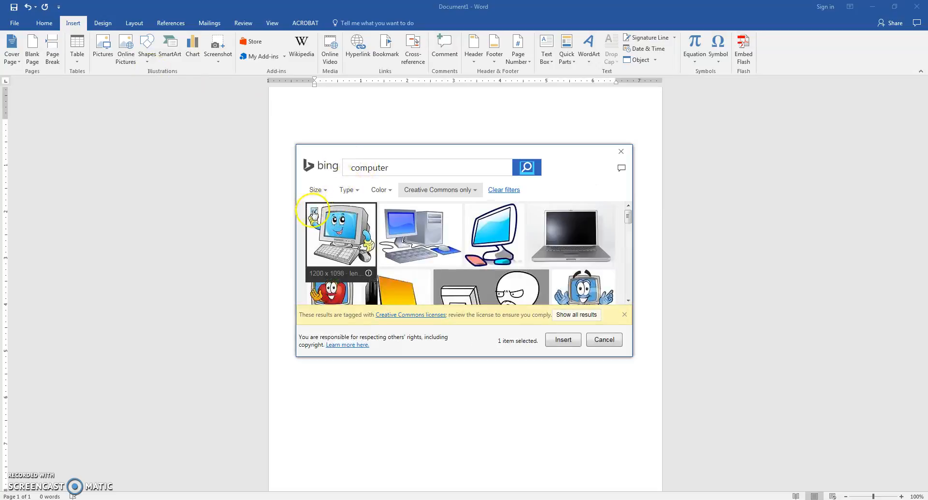
{"action": "left_click", "coordinate": [551, 341]}
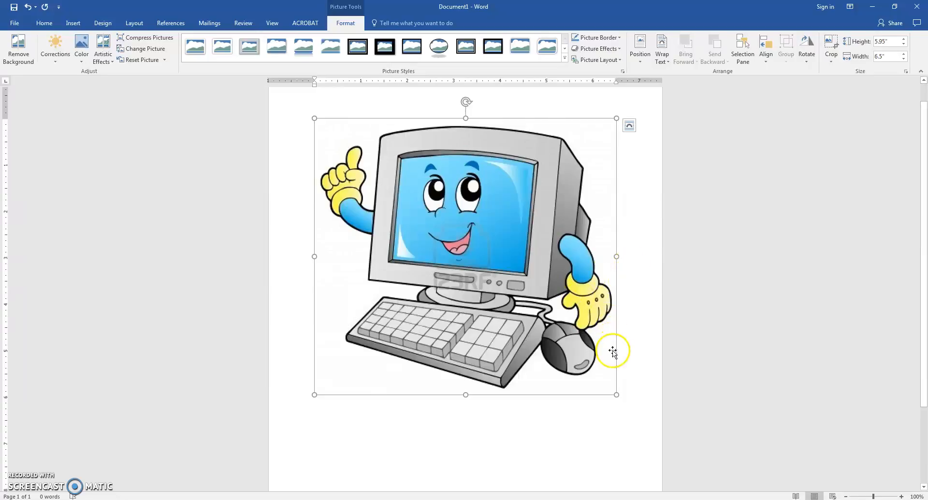
{"action": "left_click_drag", "start_coordinate": [617, 396], "coordinate": [499, 277]}
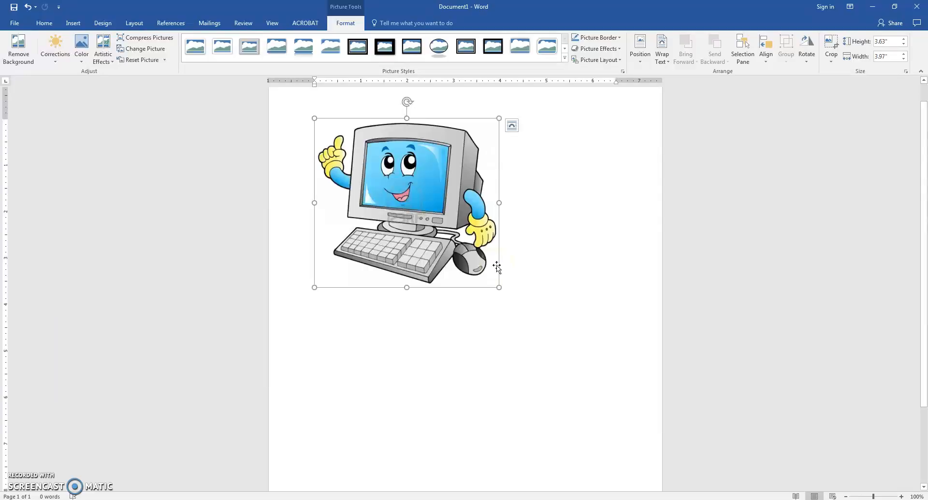
Step: View the empty title and description fields for the computer picture's alt text, and close the formatting options
{"action": "left_click", "coordinate": [623, 72]}
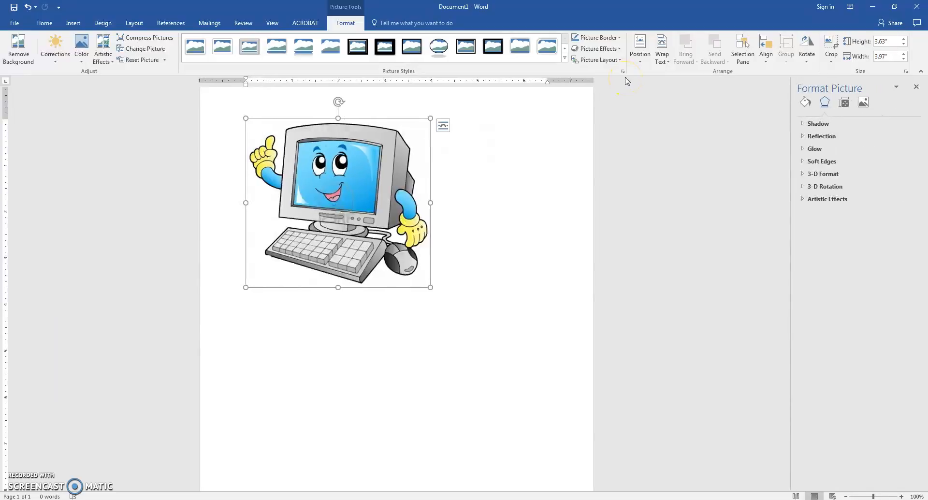
{"action": "left_click", "coordinate": [846, 104]}
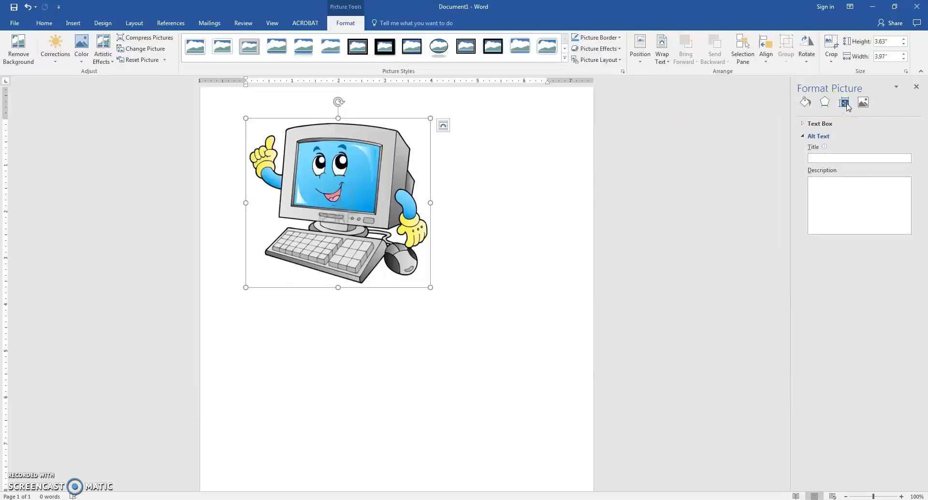
{"action": "left_click", "coordinate": [836, 158]}
{"action": "left_click", "coordinate": [833, 160]}
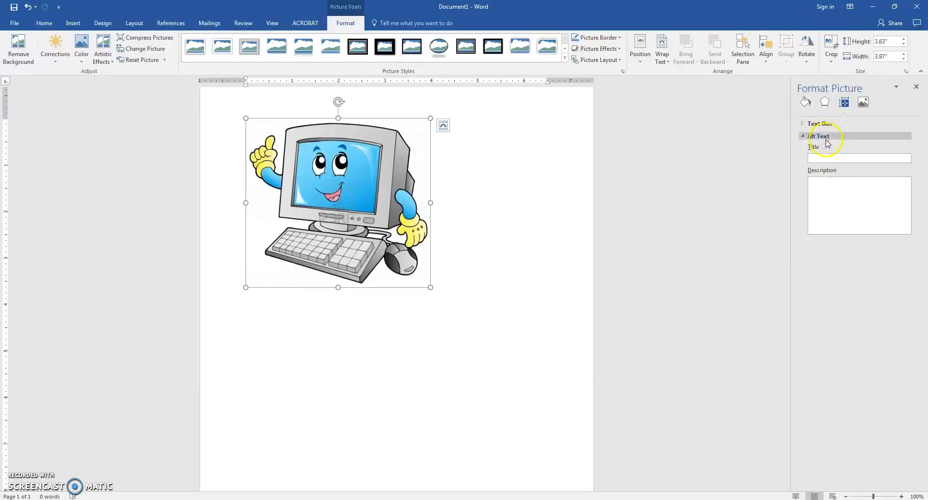
{"action": "left_click", "coordinate": [831, 158]}
{"action": "left_click", "coordinate": [844, 195]}
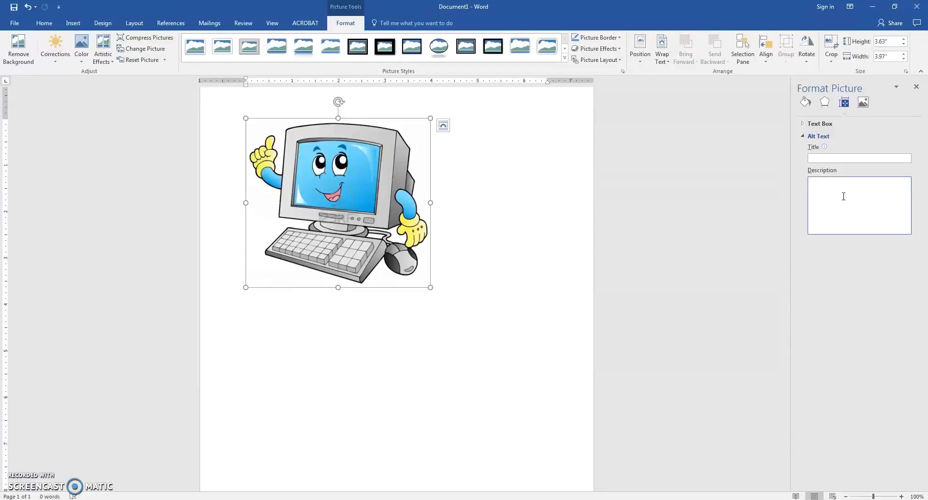
{"action": "left_click", "coordinate": [917, 89]}
{"action": "left_click", "coordinate": [563, 212]}
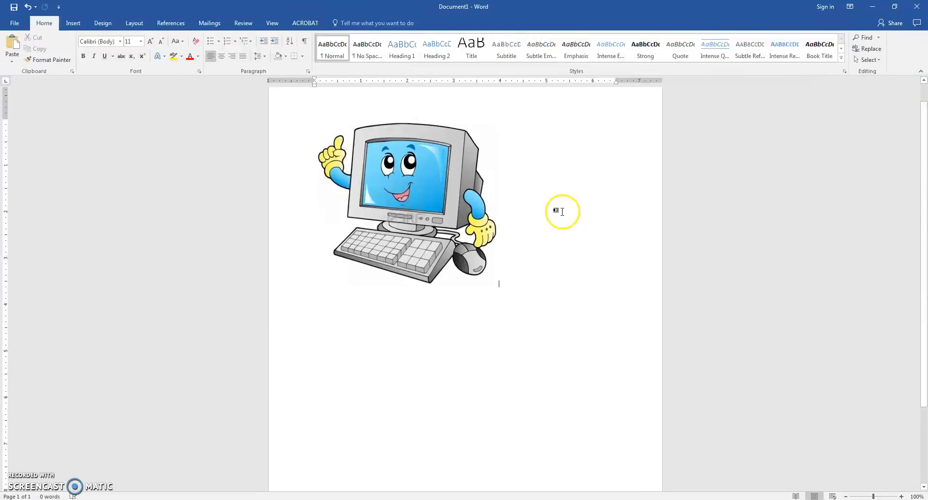
Step: Insert a table with three columns and two rows below the computer picture
{"action": "left_click", "coordinate": [73, 23]}
{"action": "left_click", "coordinate": [75, 41]}
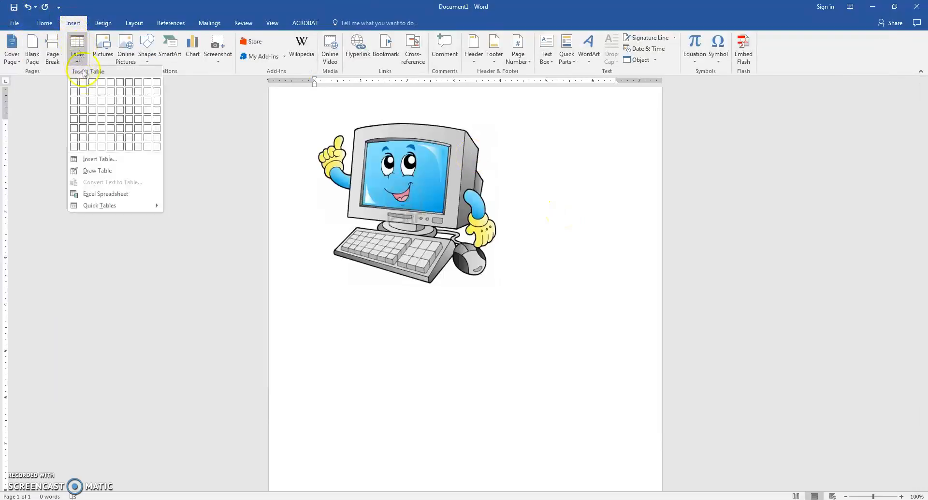
{"action": "left_click", "coordinate": [97, 96]}
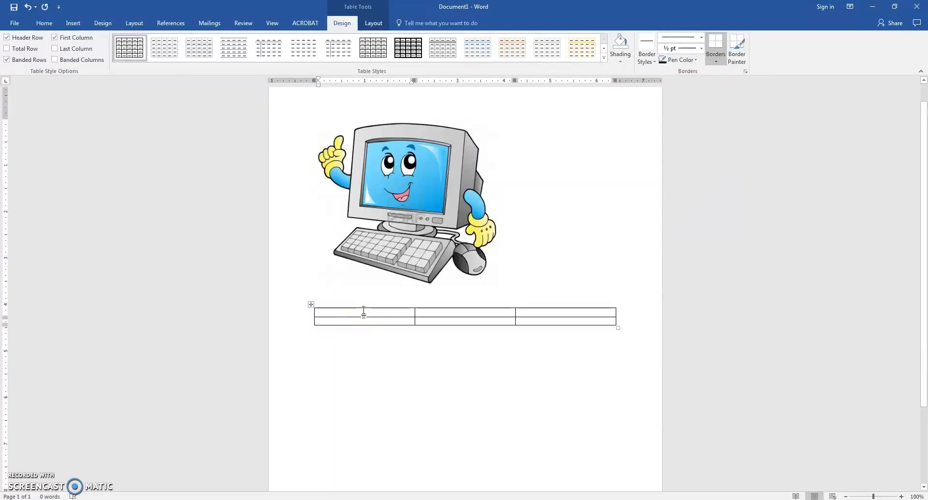
Step: View the alt text title and description fields in the table's properties, and leave without changes
{"action": "right_click", "coordinate": [364, 312]}
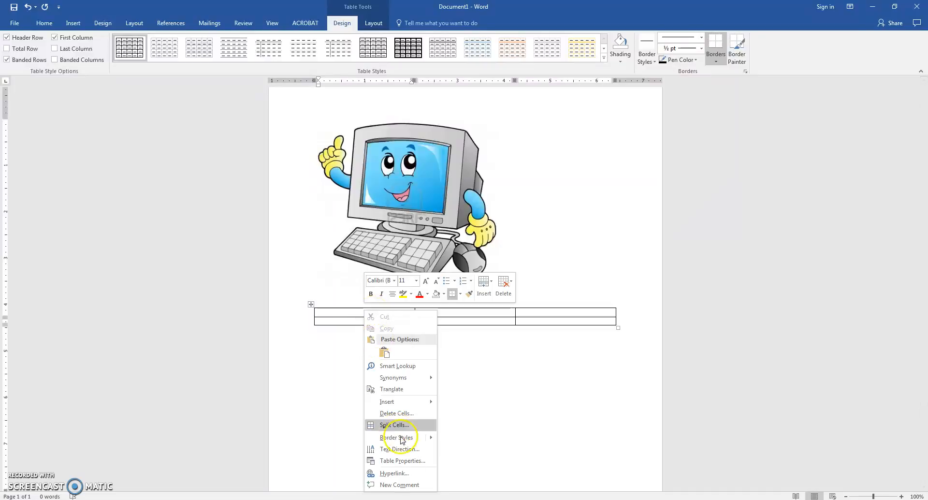
{"action": "left_click", "coordinate": [406, 463]}
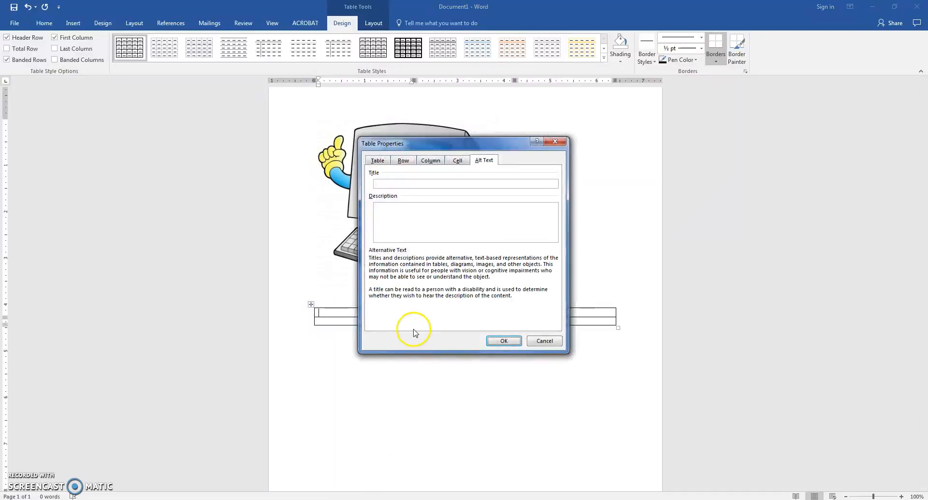
{"action": "left_click", "coordinate": [481, 163]}
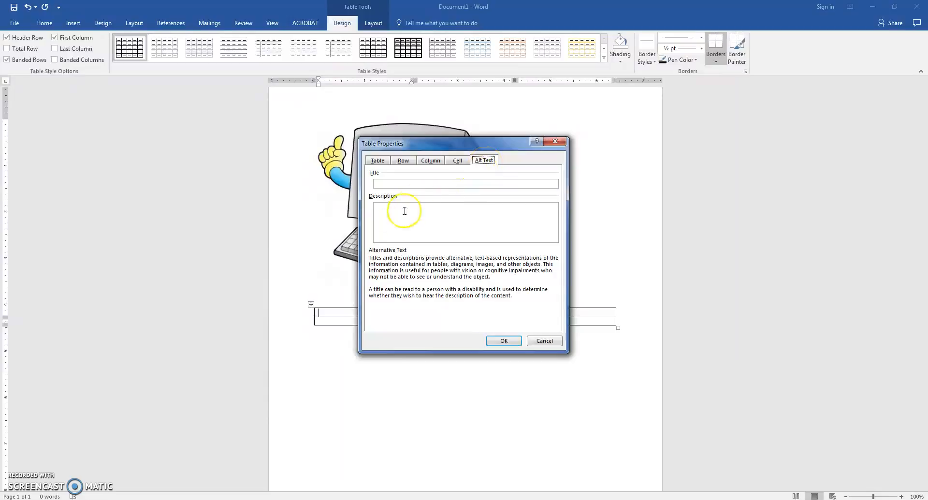
{"action": "left_click", "coordinate": [405, 182]}
{"action": "left_click", "coordinate": [406, 223]}
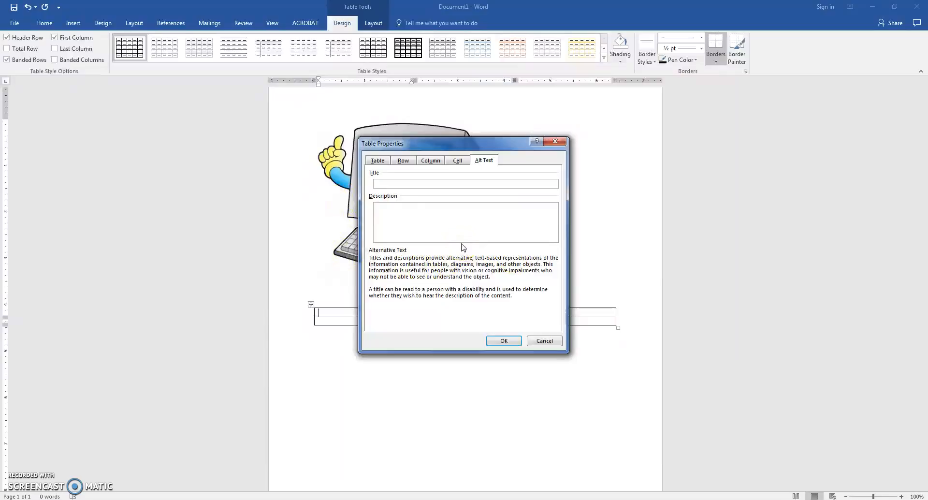
{"action": "left_click", "coordinate": [553, 342]}
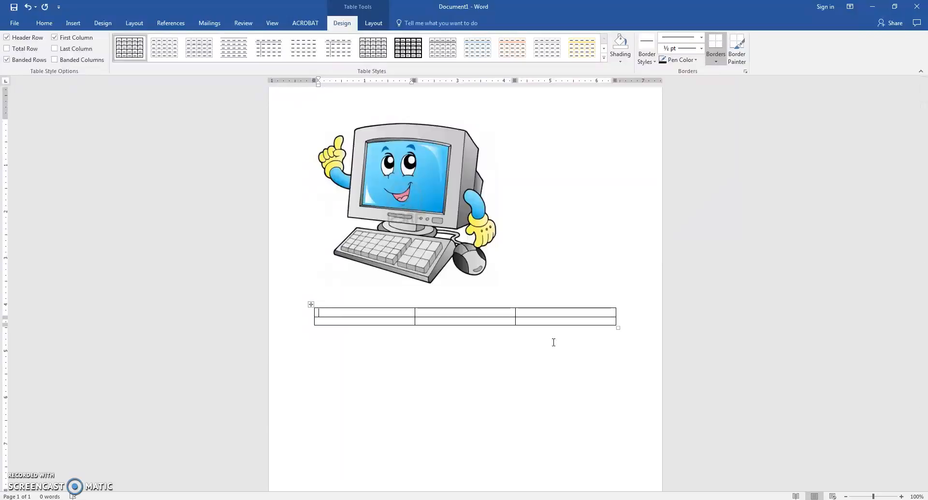
Step: Run the accessibility check on the document
{"action": "left_click", "coordinate": [13, 24]}
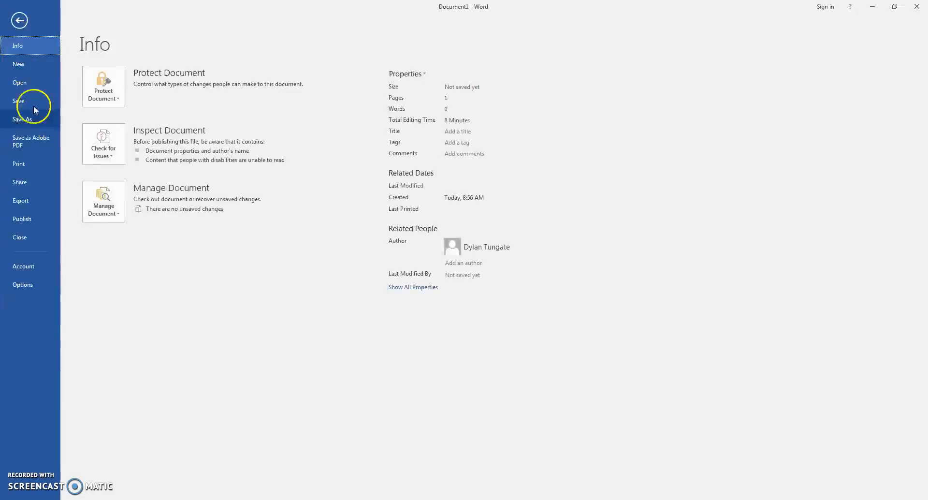
{"action": "left_click", "coordinate": [104, 143]}
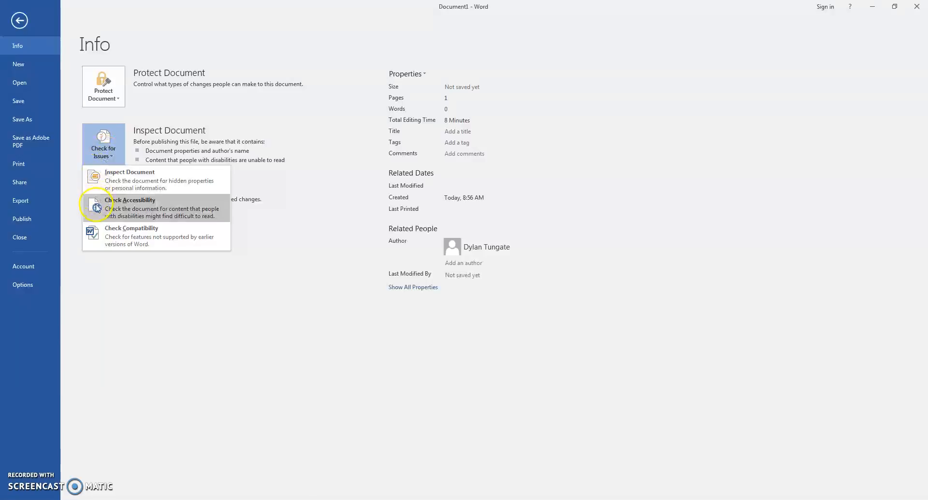
{"action": "left_click", "coordinate": [195, 201]}
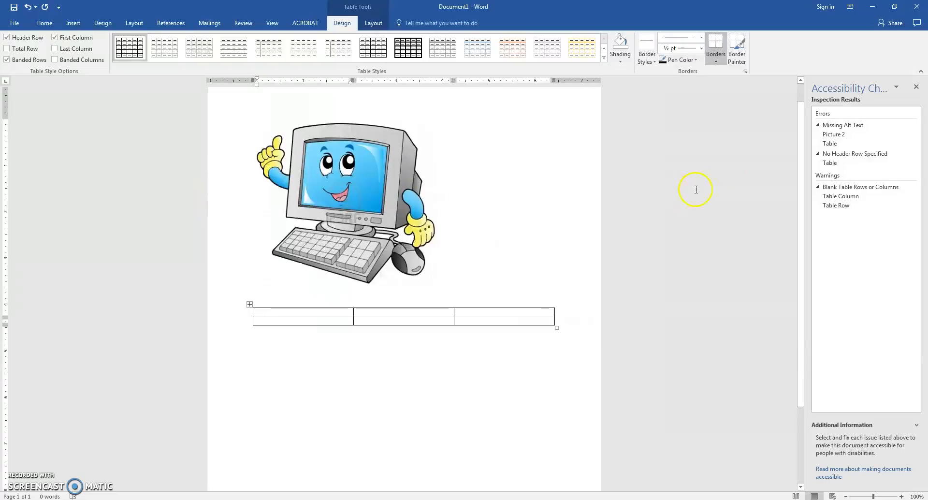
Step: Examine the missing alt text errors for the picture and the table, and read the instructions for fixing them
{"action": "left_click", "coordinate": [854, 125]}
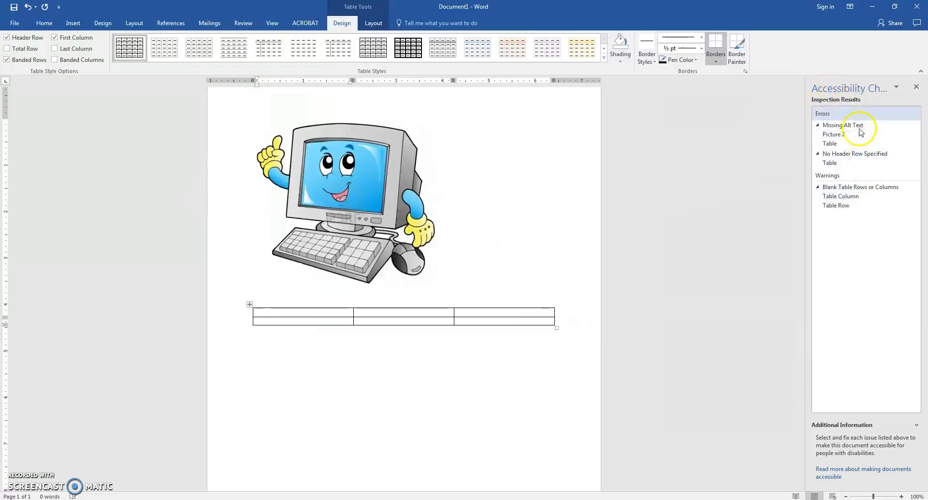
{"action": "left_click", "coordinate": [848, 136]}
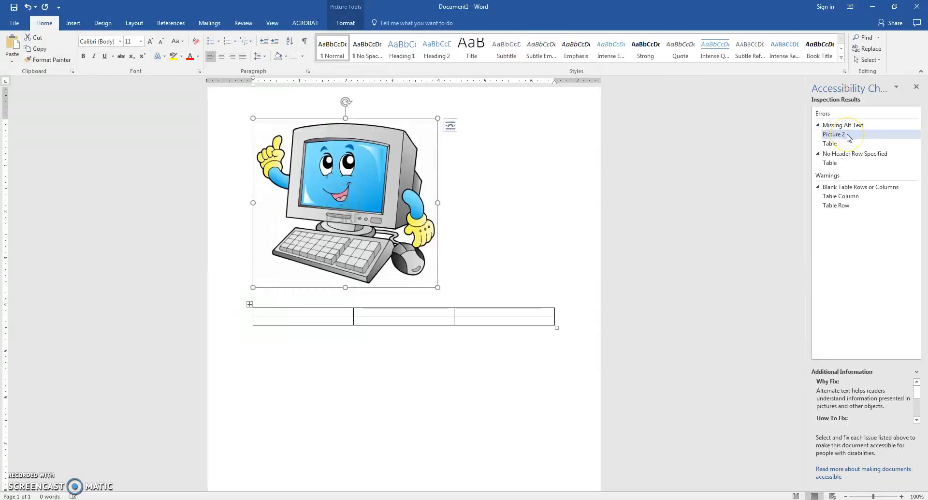
{"action": "left_click", "coordinate": [839, 145]}
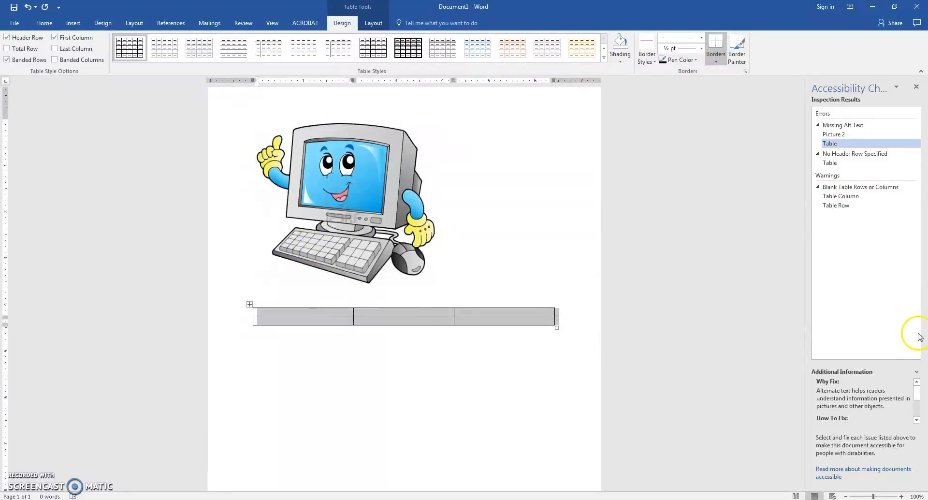
{"action": "scroll", "coordinate": [923, 392], "scroll_direction": "down", "scroll_amount": 1}
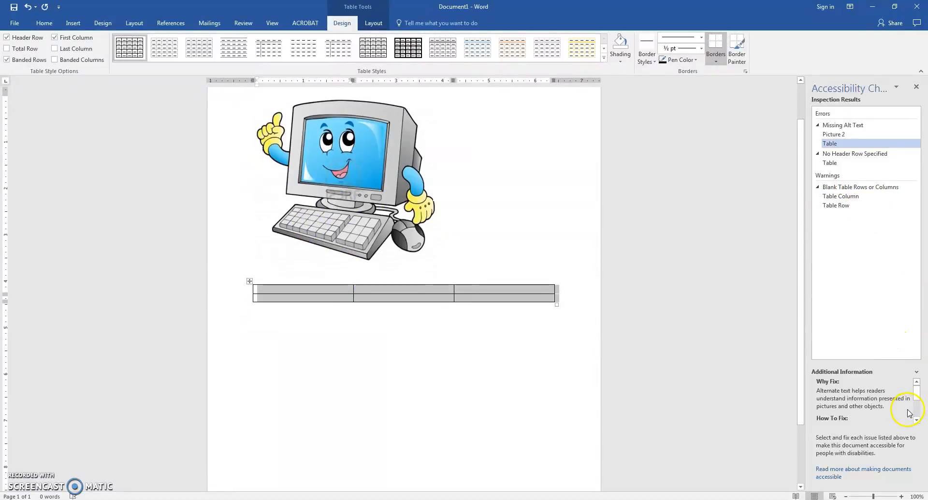
{"action": "left_click_drag", "start_coordinate": [922, 393], "coordinate": [918, 416]}
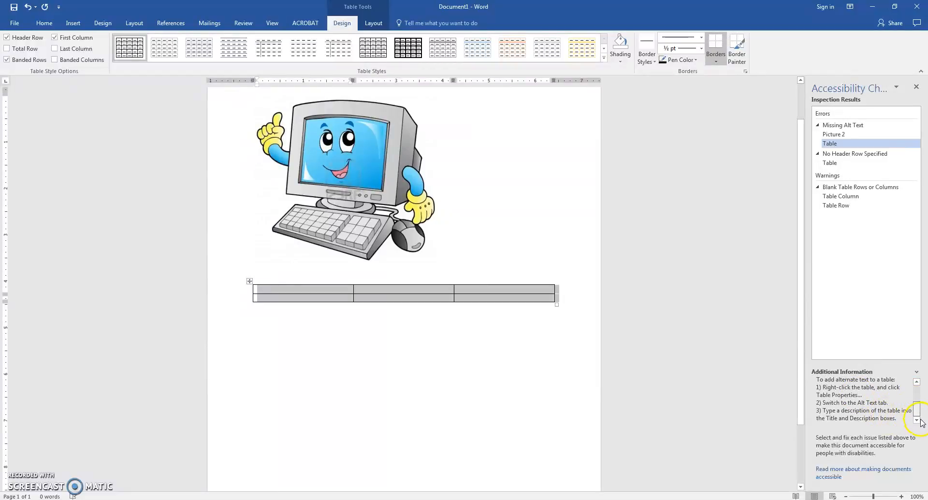
{"action": "scroll", "coordinate": [725, 328], "scroll_direction": "up", "scroll_amount": 2}
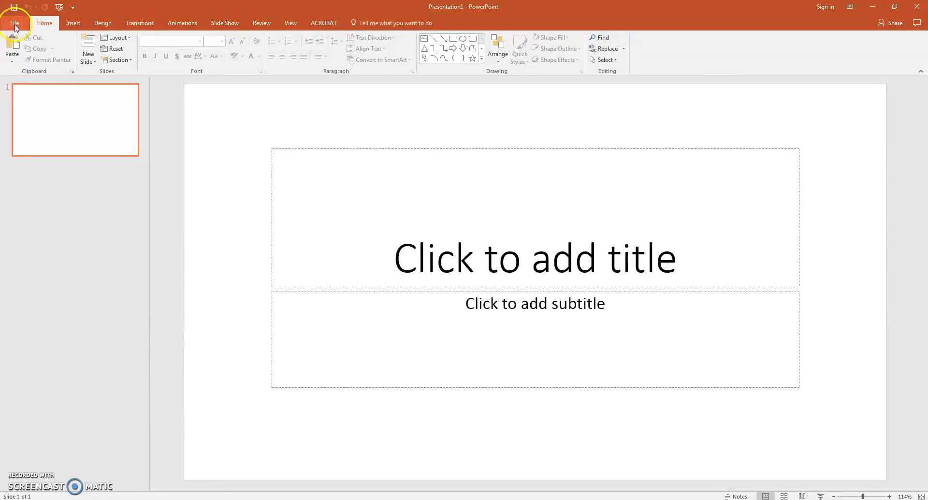
Step: Switch to PowerPoint and Excel and view the Check for Issues options for the presentation and the workbook
{"action": "left_click", "coordinate": [17, 24]}
{"action": "left_click", "coordinate": [28, 45]}
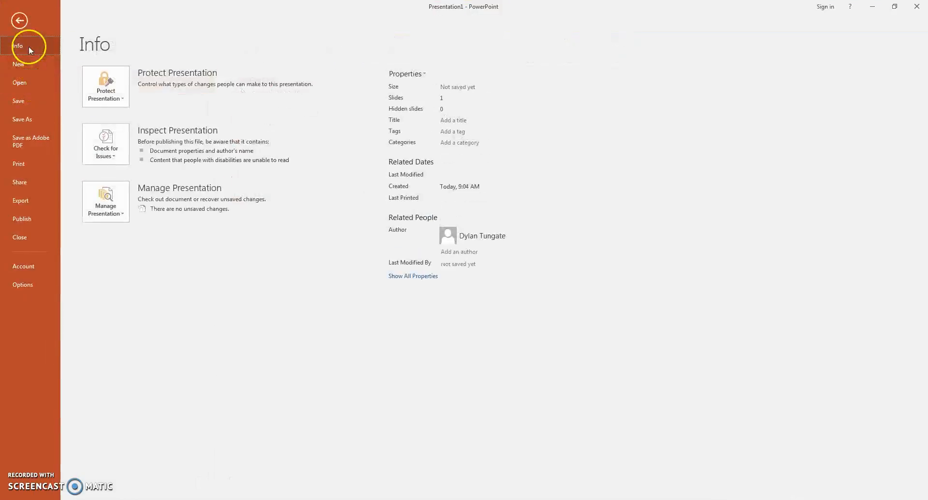
{"action": "left_click", "coordinate": [111, 141]}
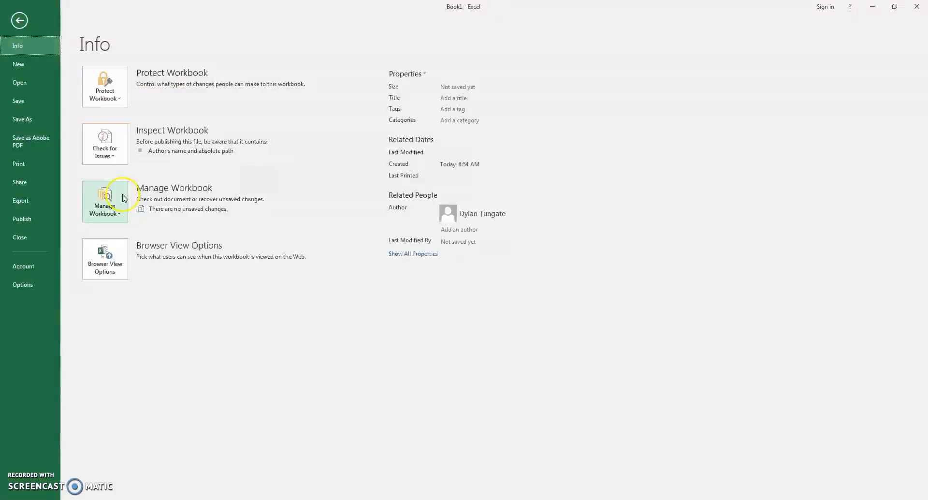
{"action": "left_click", "coordinate": [115, 154]}
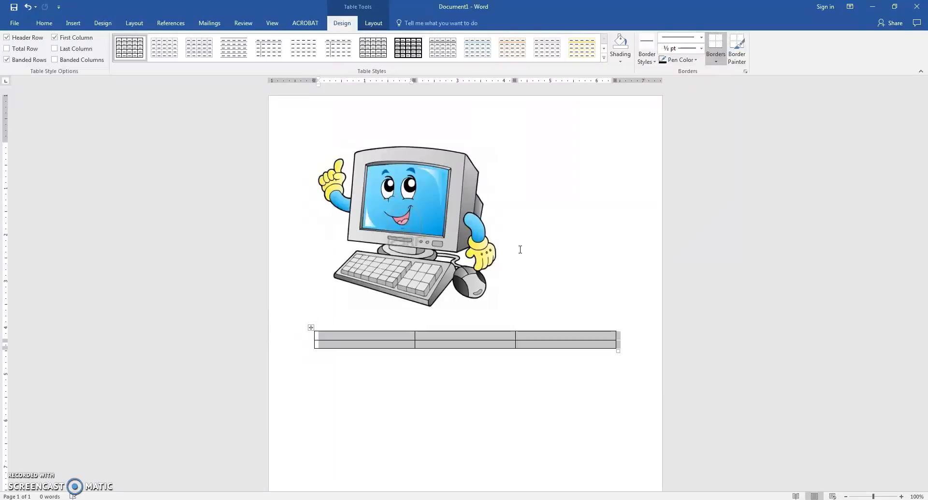
Step: Back in Word, try the Save As route with PDF as the file type, and cancel the save
{"action": "left_click", "coordinate": [511, 237]}
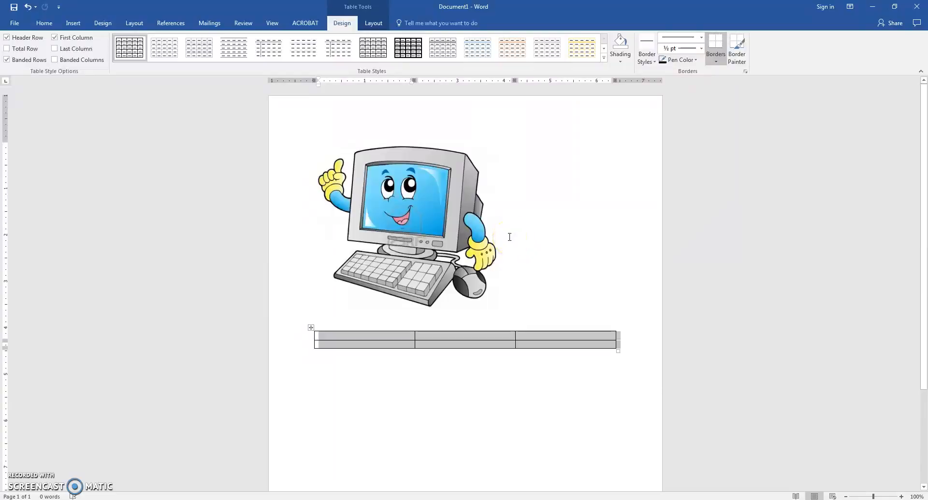
{"action": "left_click", "coordinate": [14, 24]}
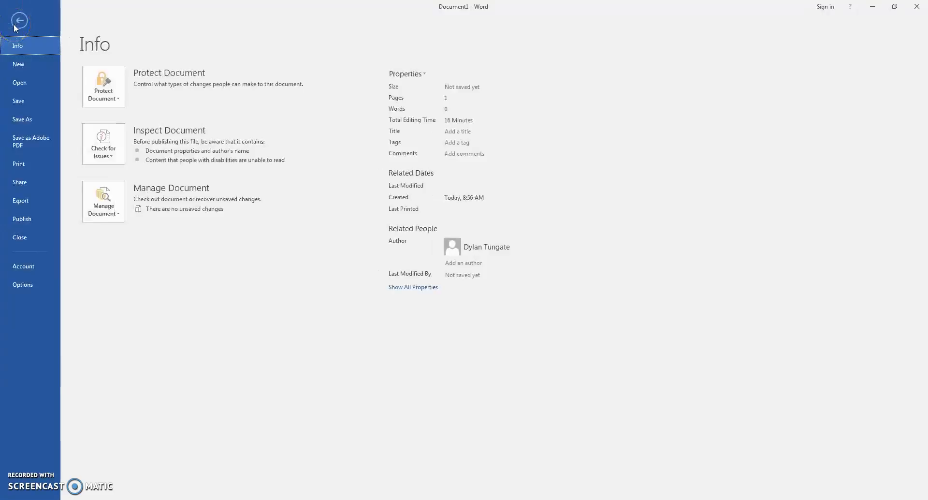
{"action": "left_click", "coordinate": [17, 119]}
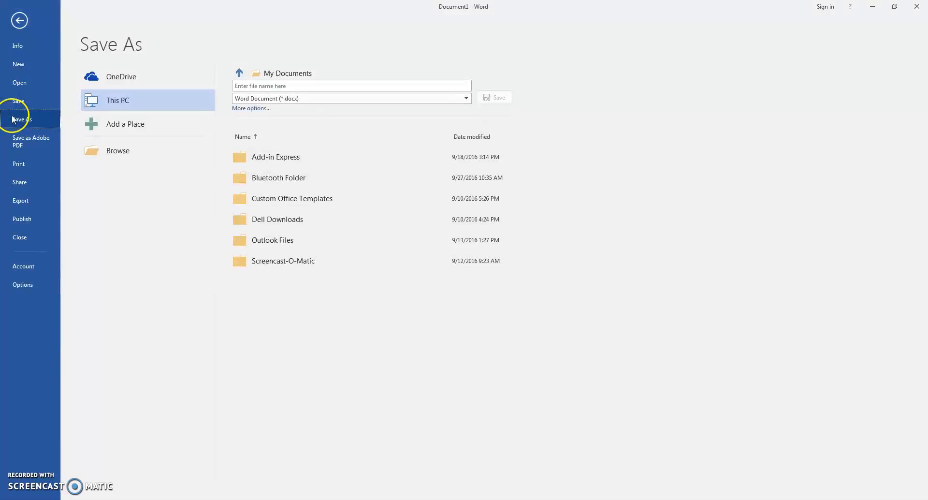
{"action": "left_click", "coordinate": [108, 150]}
{"action": "left_click", "coordinate": [118, 176]}
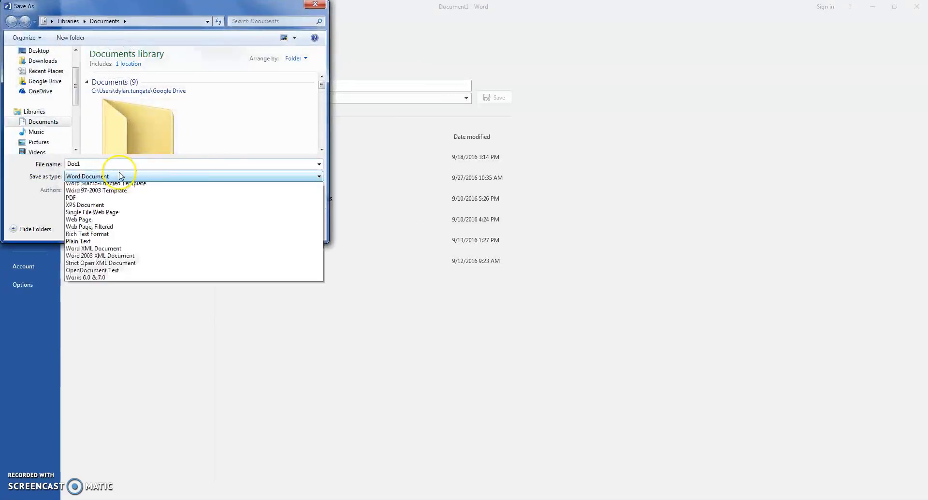
{"action": "left_click", "coordinate": [79, 230]}
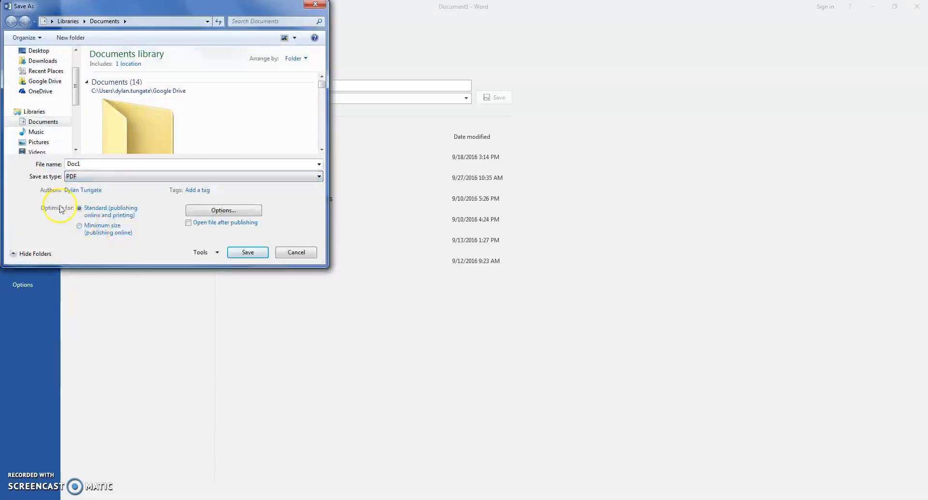
{"action": "left_click", "coordinate": [296, 252]}
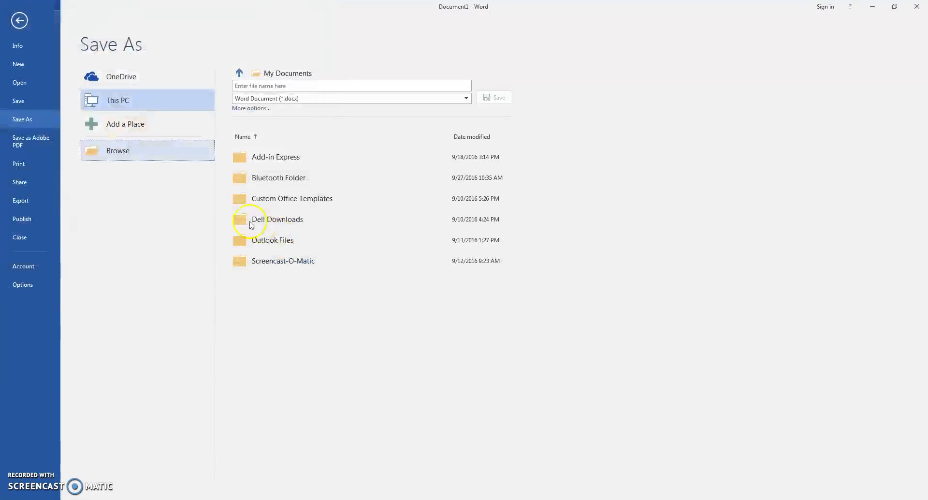
Step: Start exporting the document as a PDF/XPS file and open the PDF publishing options
{"action": "left_click", "coordinate": [30, 201]}
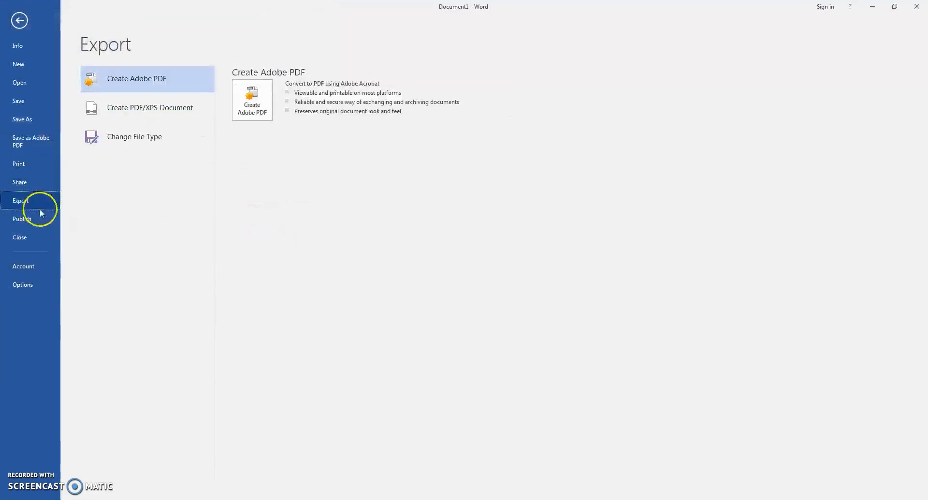
{"action": "left_click", "coordinate": [124, 114]}
{"action": "left_click", "coordinate": [252, 137]}
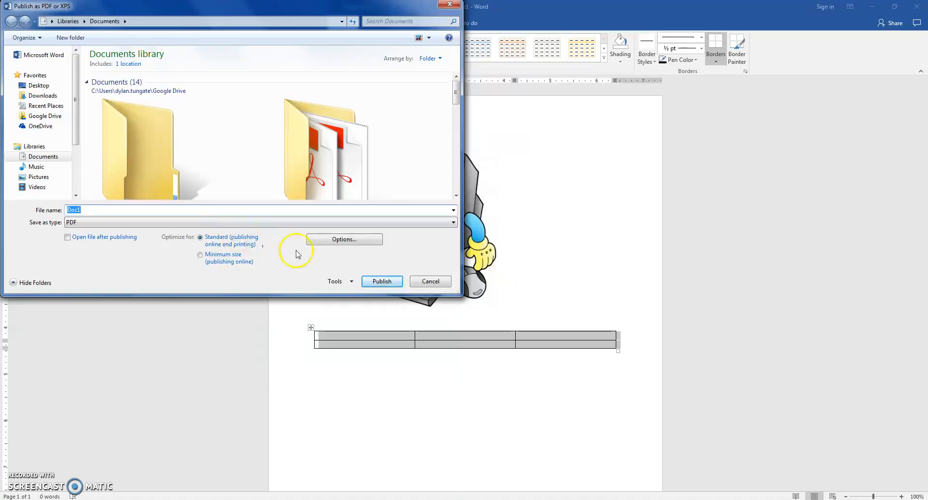
{"action": "left_click", "coordinate": [314, 240]}
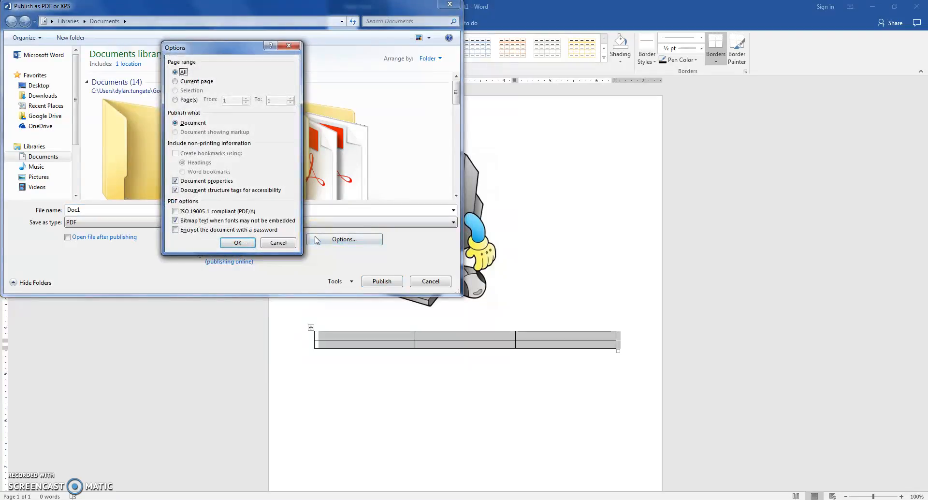